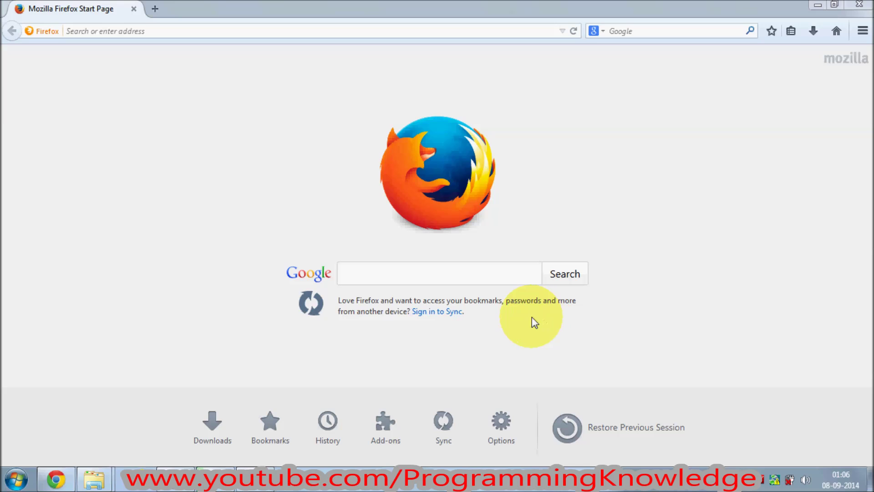
Search Google for 'microsoft expression encoder 4' and open the official Microsoft download page
click(469, 278)
text(microsoft expression encoder 4)
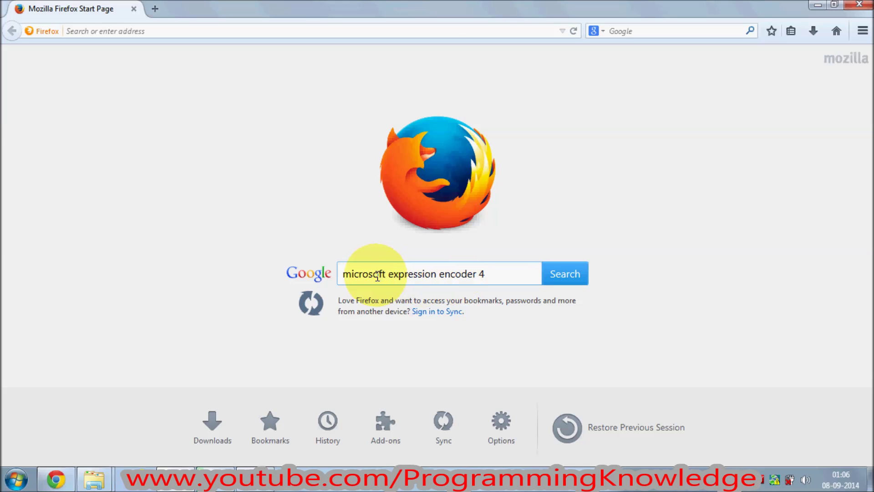
click(564, 280)
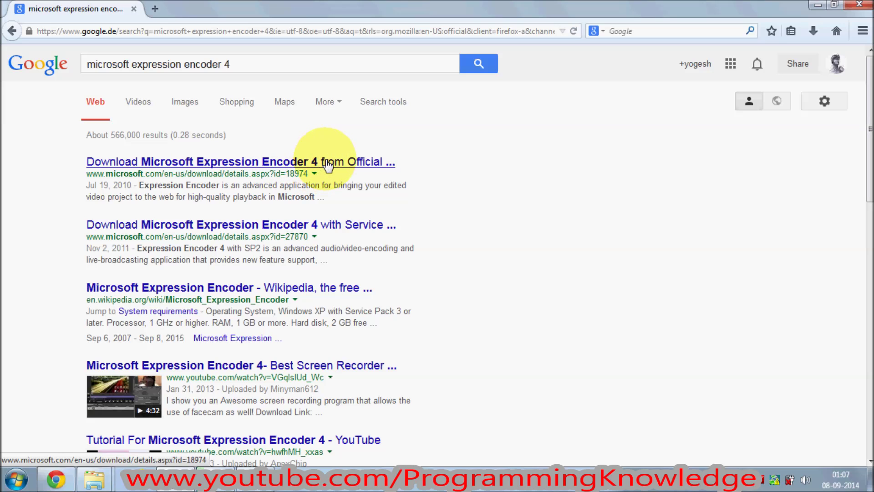
click(204, 169)
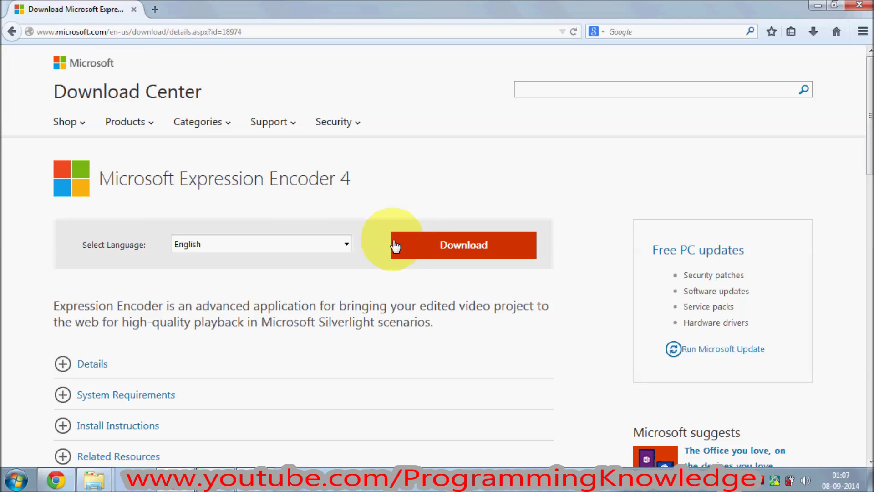
Keep English as the language, download Expression Encoder 4 and save Encoder_en.exe to disk
click(347, 245)
click(358, 223)
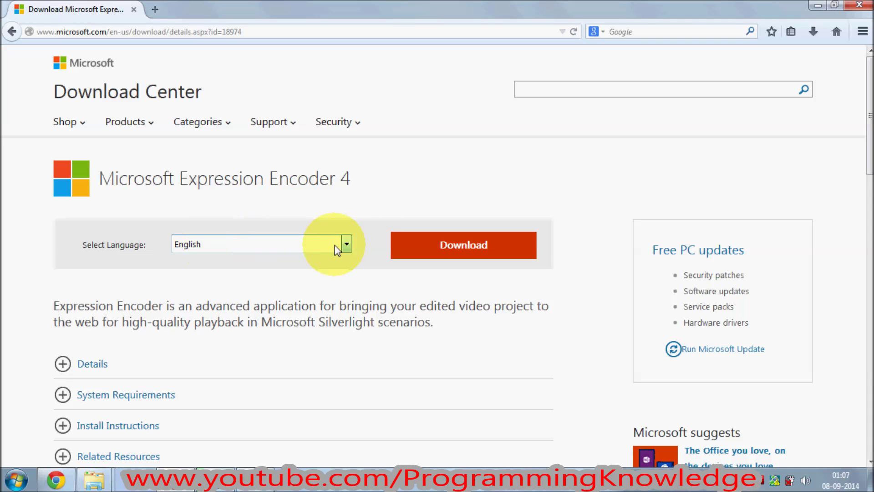
click(346, 244)
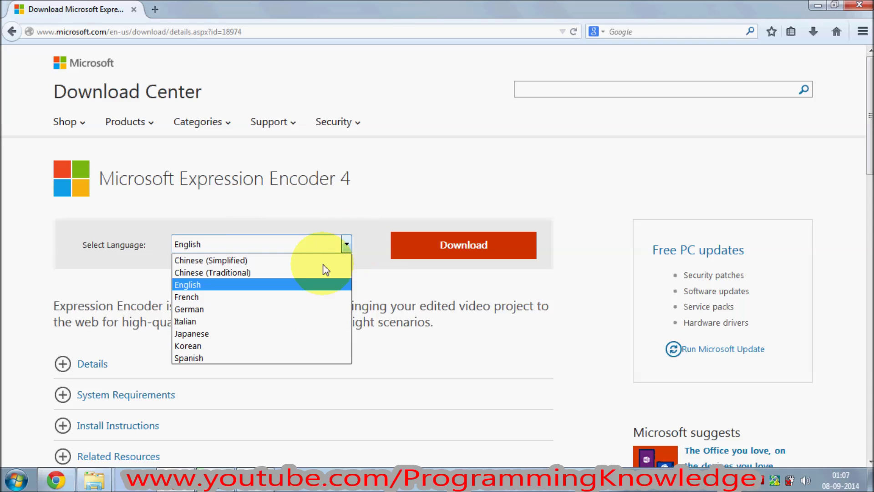
click(311, 213)
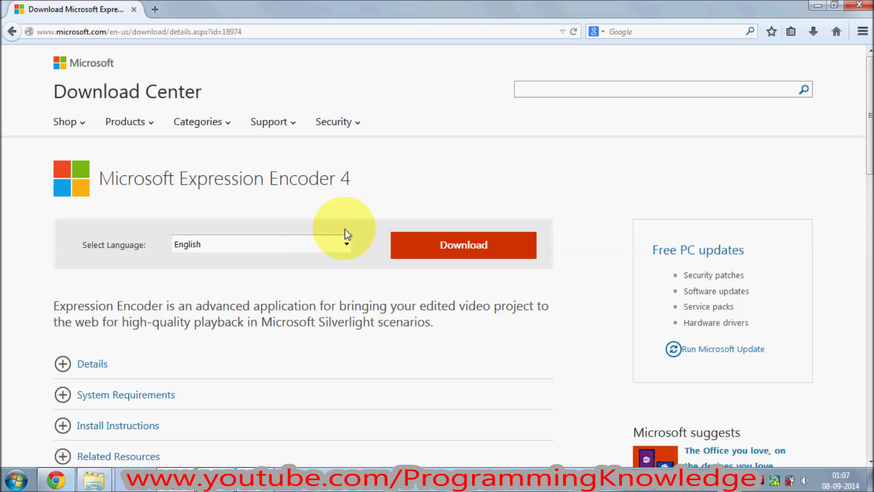
click(436, 247)
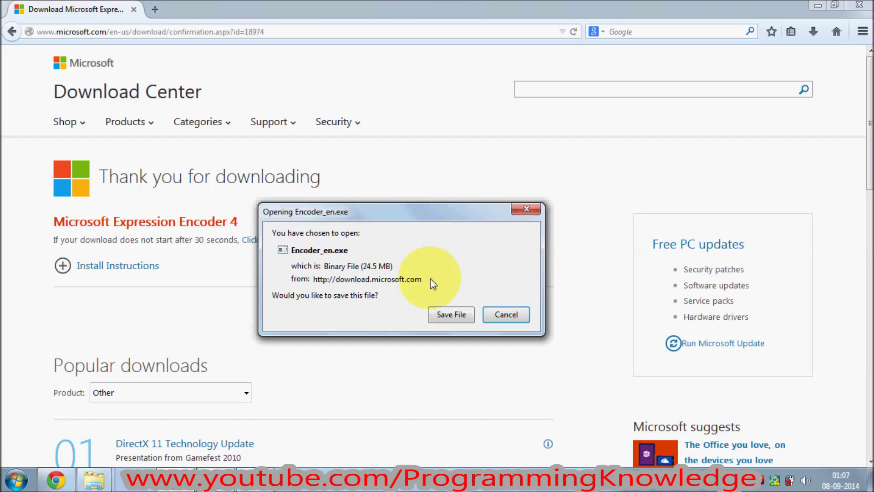
click(444, 315)
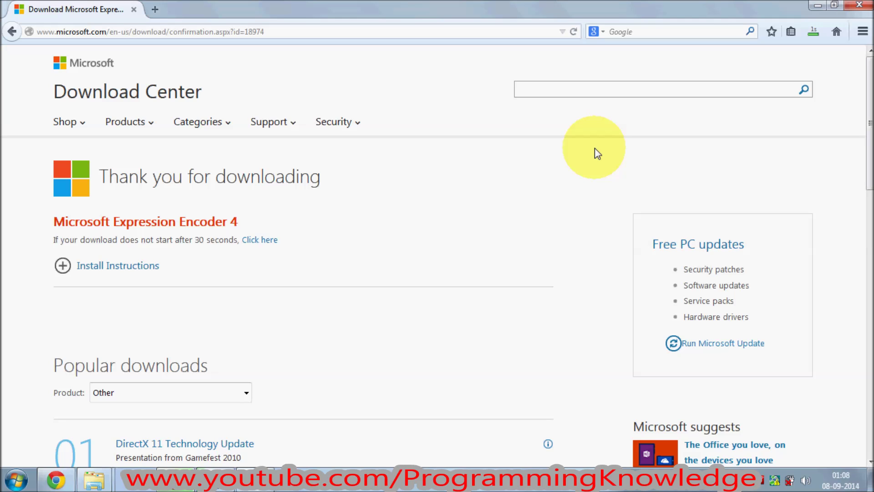
Check the progress of the Encoder_en.exe download in Firefox's Downloads list
click(813, 33)
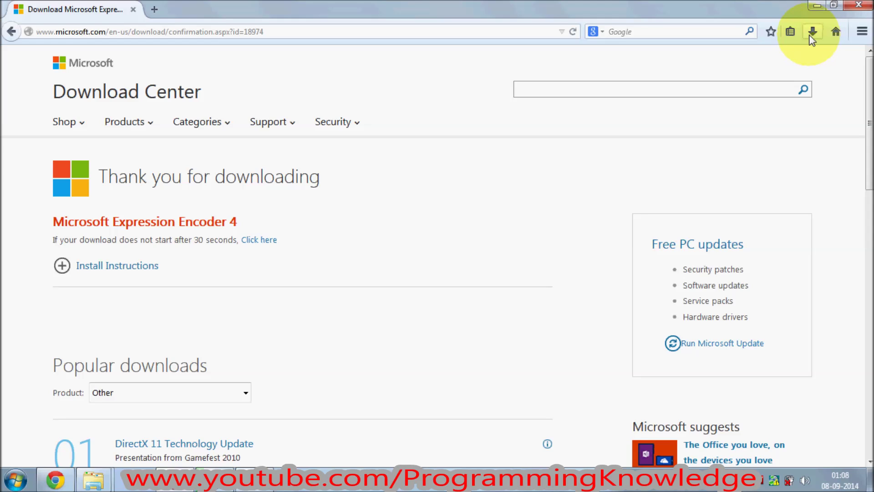
click(809, 34)
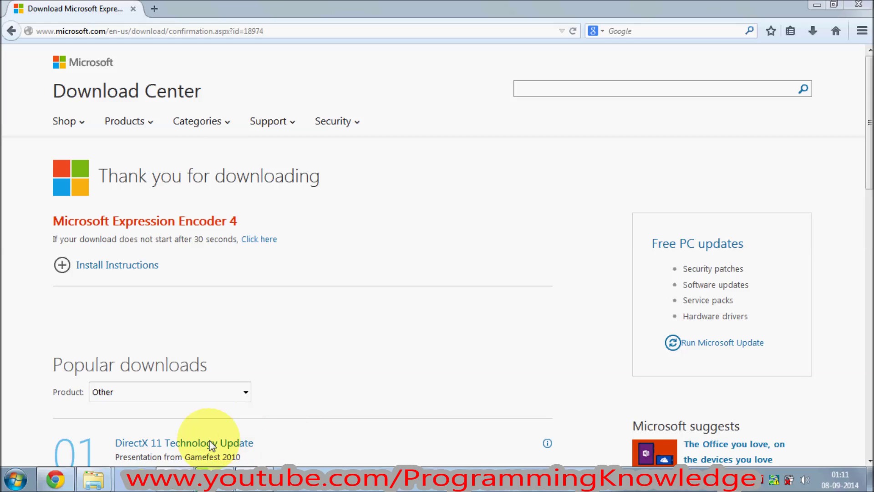
Switch to the Downloads\encoder folder and select the 25,089 KB Encoder_en installer
mouse_move(94, 479)
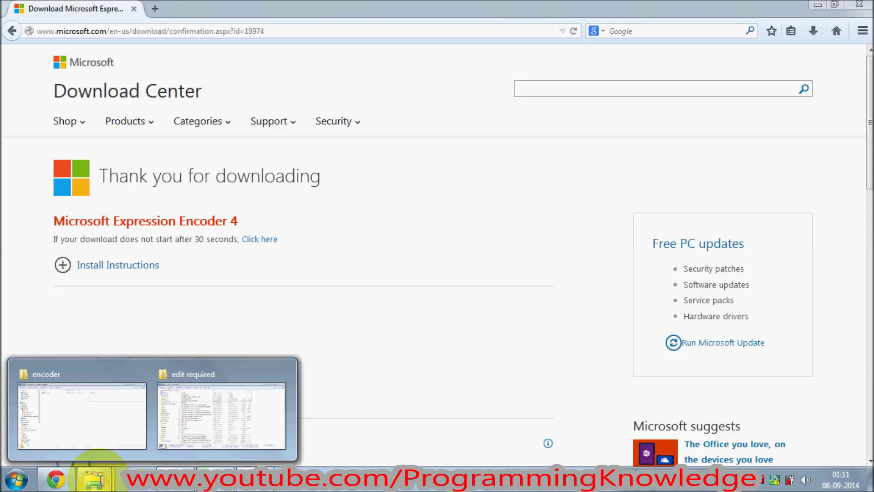
click(98, 419)
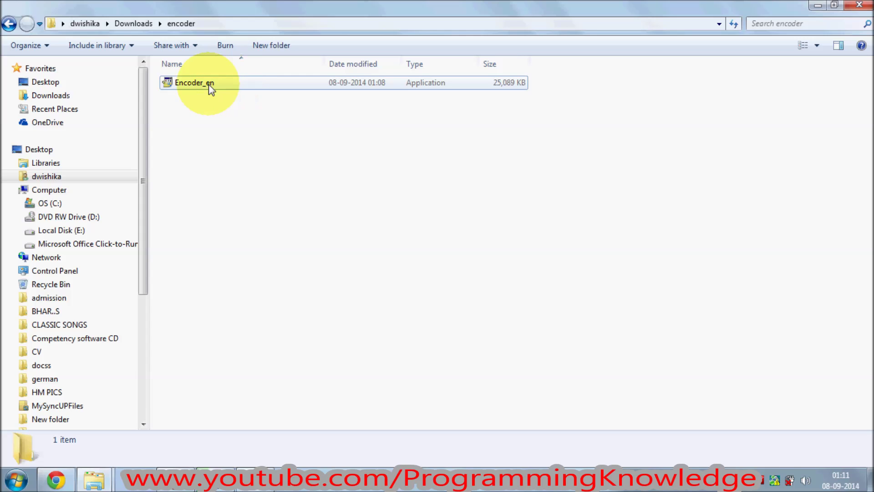
click(211, 87)
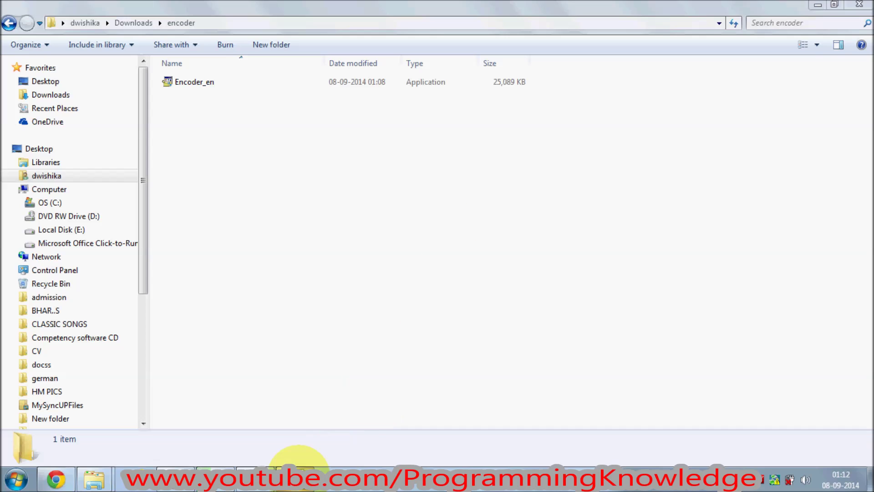
Accept the Expression Encoder 4 license terms and continue past the Customer Experience Improvement Program page
click(296, 478)
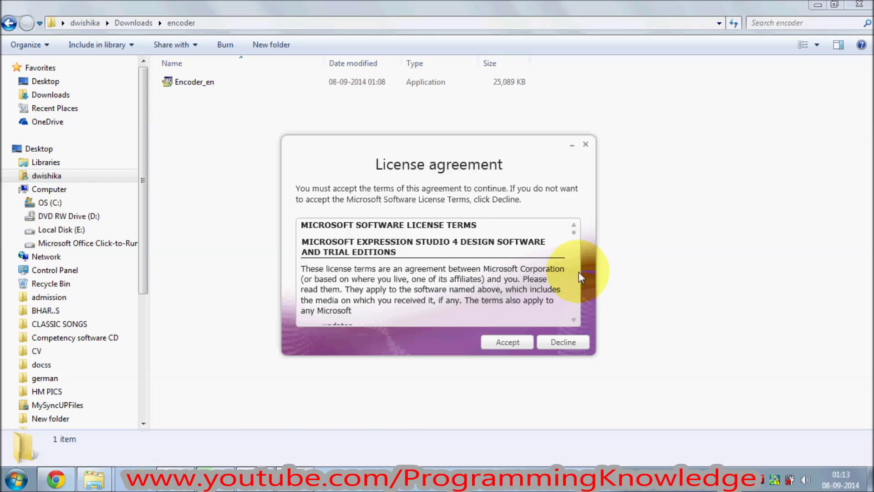
click(504, 338)
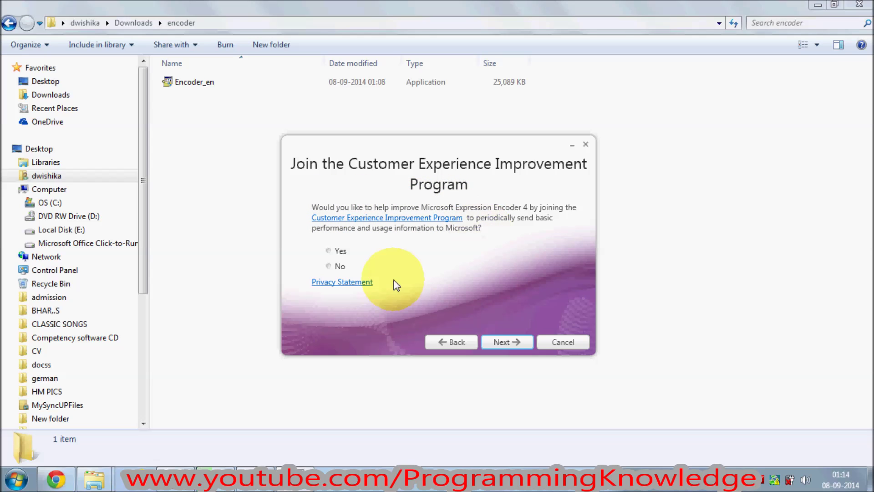
click(510, 343)
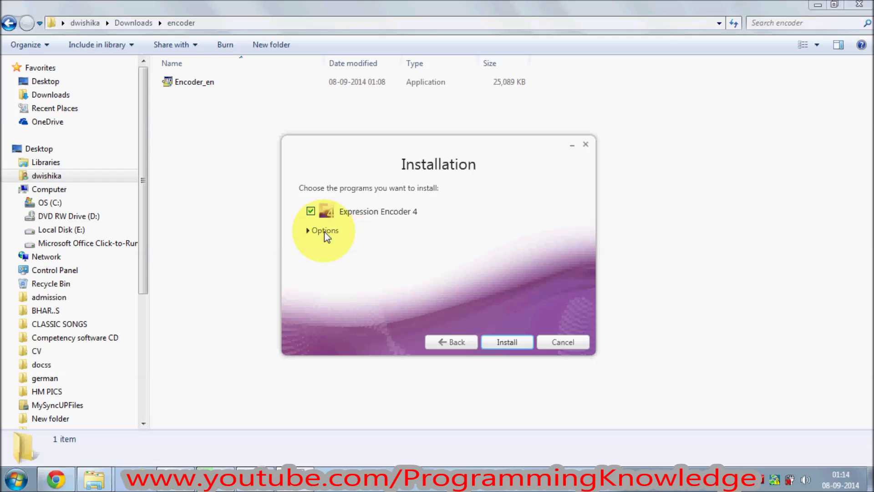
Install Expression Encoder 4, finish the setup wizard, and bring up the Start menu
click(501, 343)
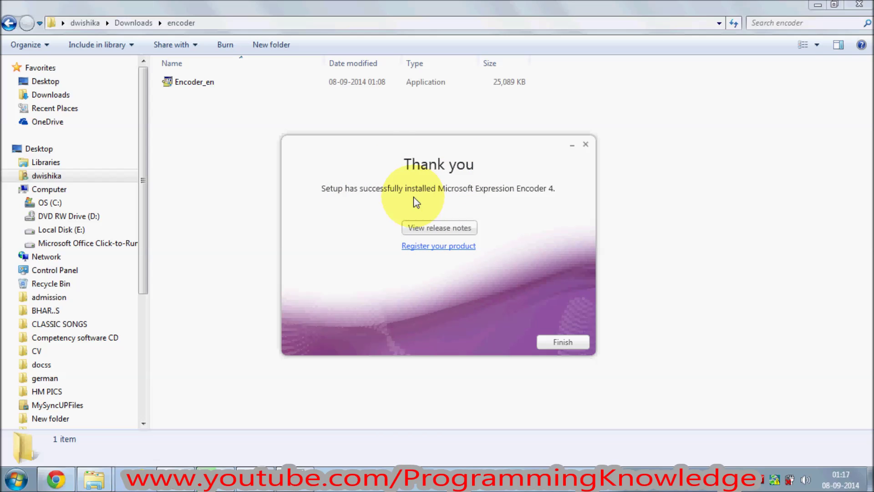
click(559, 342)
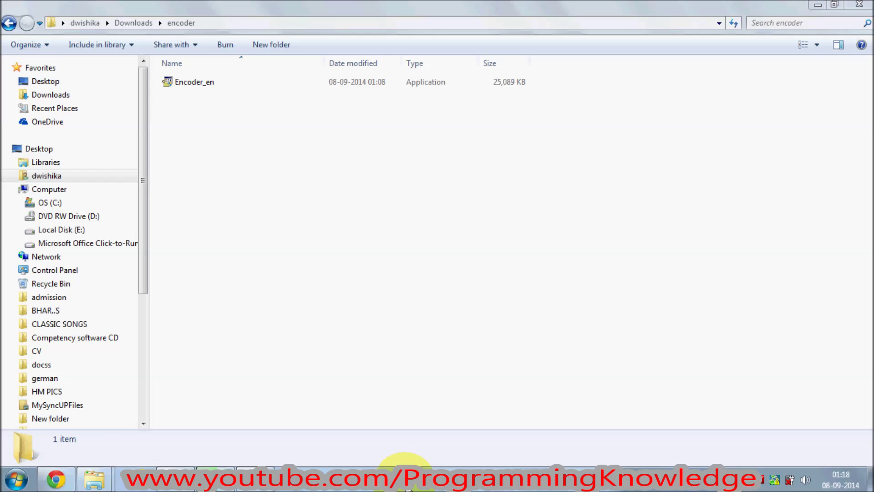
click(17, 479)
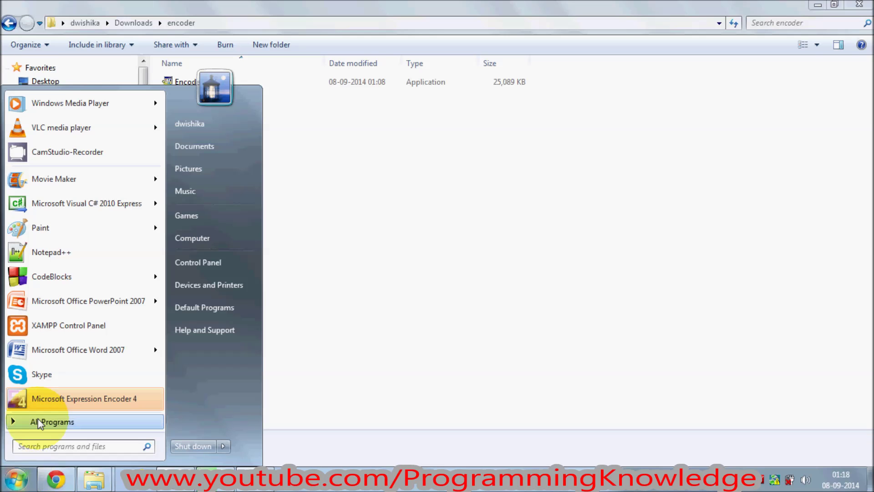
Launch Expression Encoder 4 with a new empty Untitled project, then show all Start menu programs
click(61, 396)
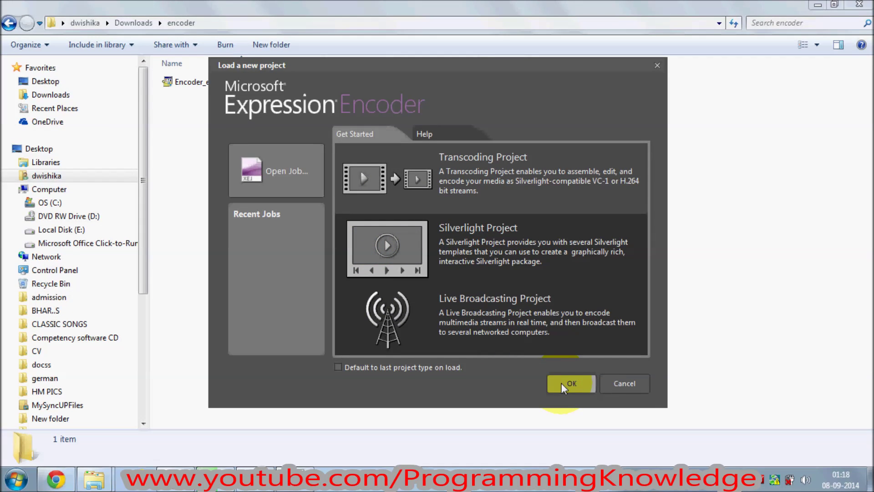
click(562, 384)
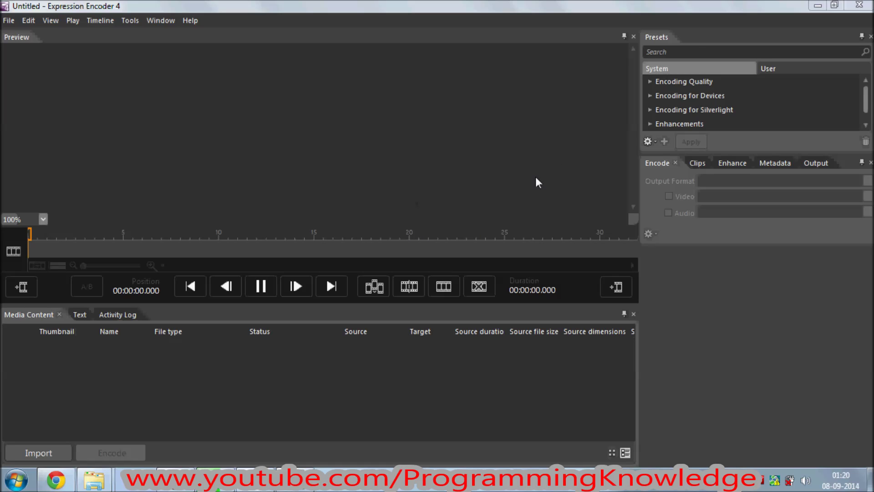
click(18, 483)
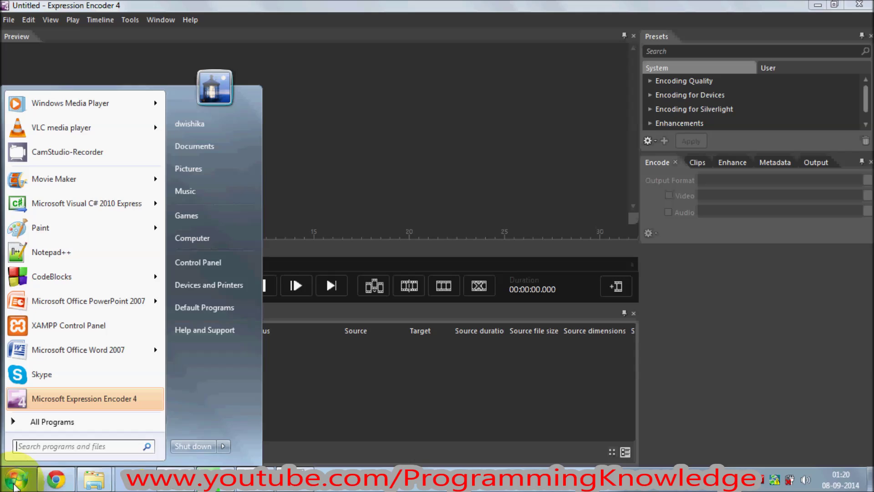
click(61, 423)
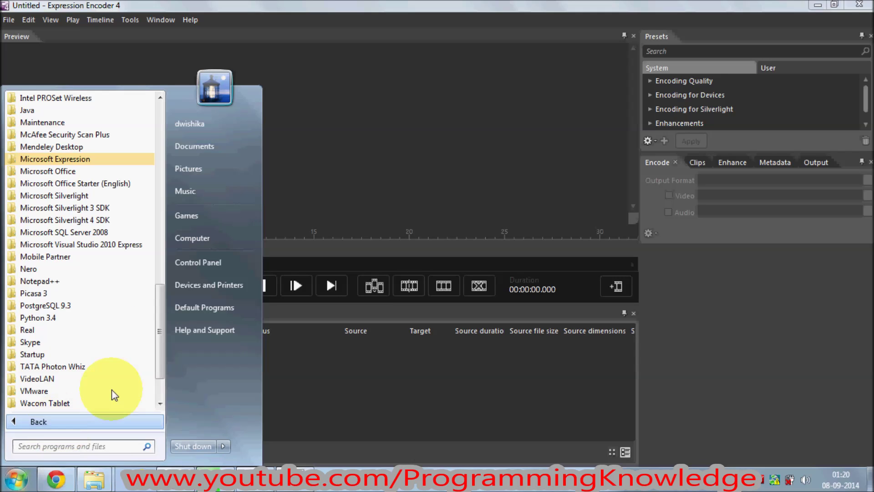
Launch Expression Encoder 4 Screen Capture from the Microsoft Expression folder and move its toolbar aside
click(50, 158)
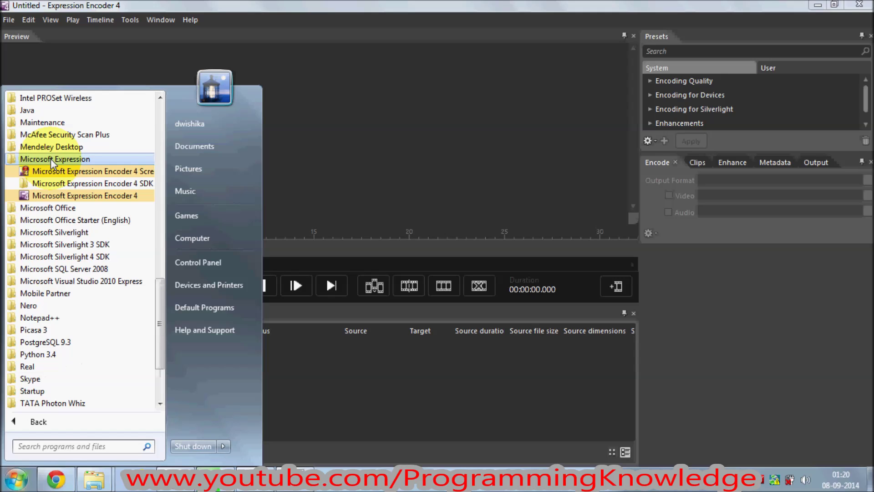
click(83, 172)
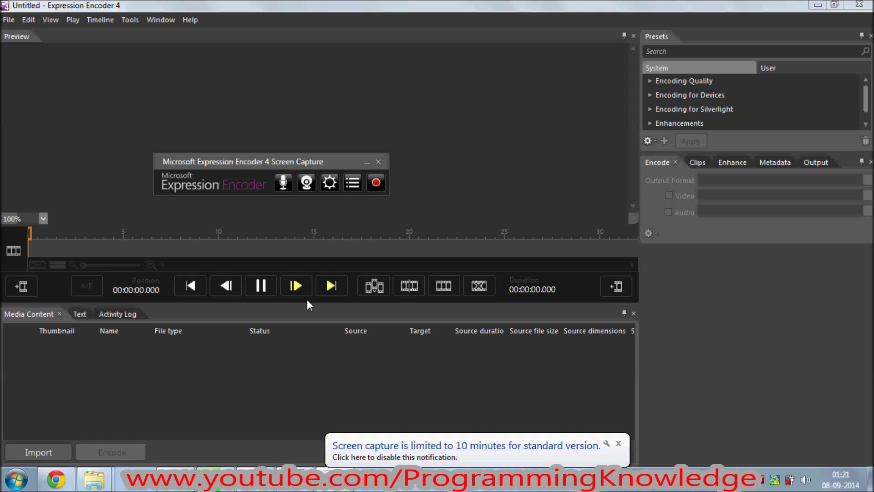
drag(290, 160, 370, 161)
Position the capture toolbar over the Download Center thank-you page in Firefox
click(183, 478)
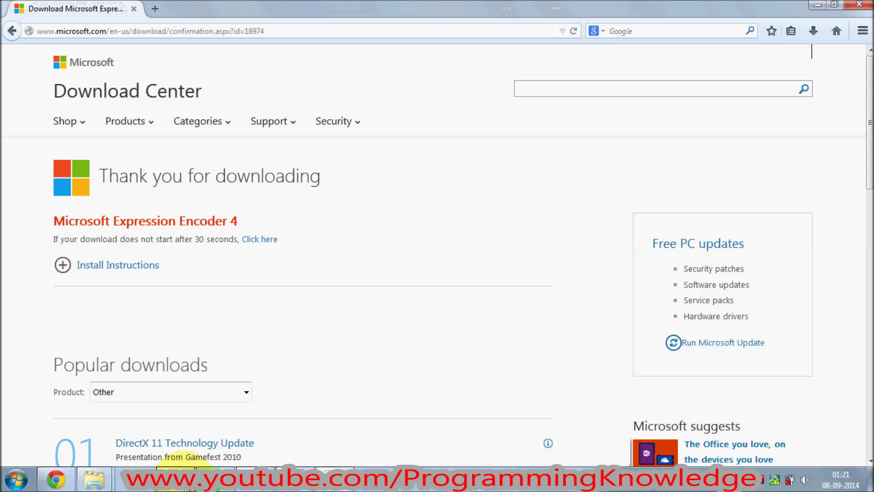
click(334, 478)
drag(376, 160, 444, 234)
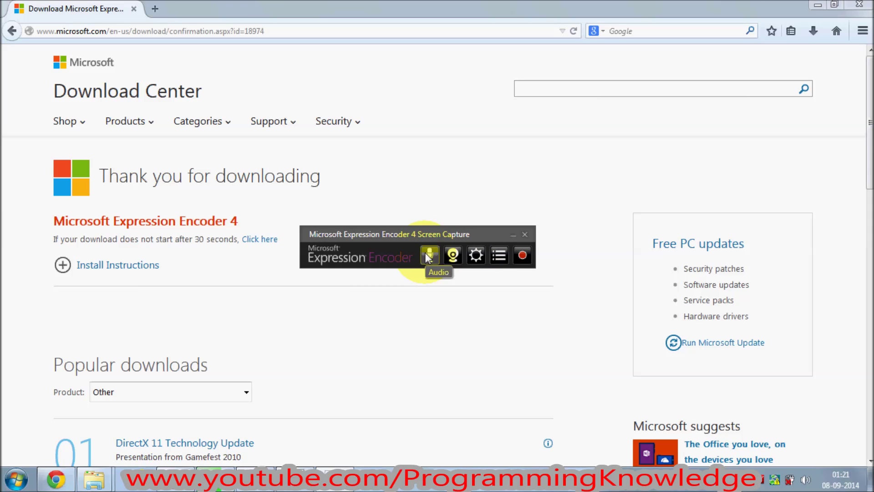
Review the Camera and Audio capture settings, confirm them, and start a new recording
click(476, 255)
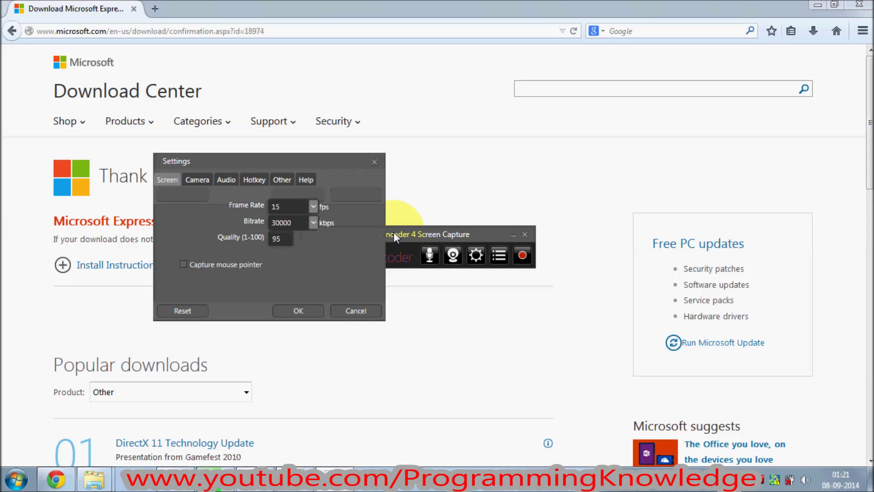
click(206, 179)
click(226, 179)
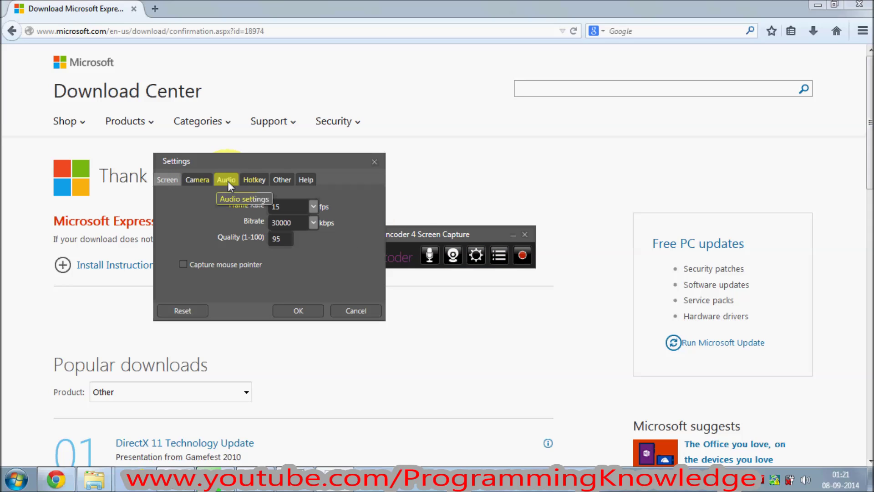
click(198, 180)
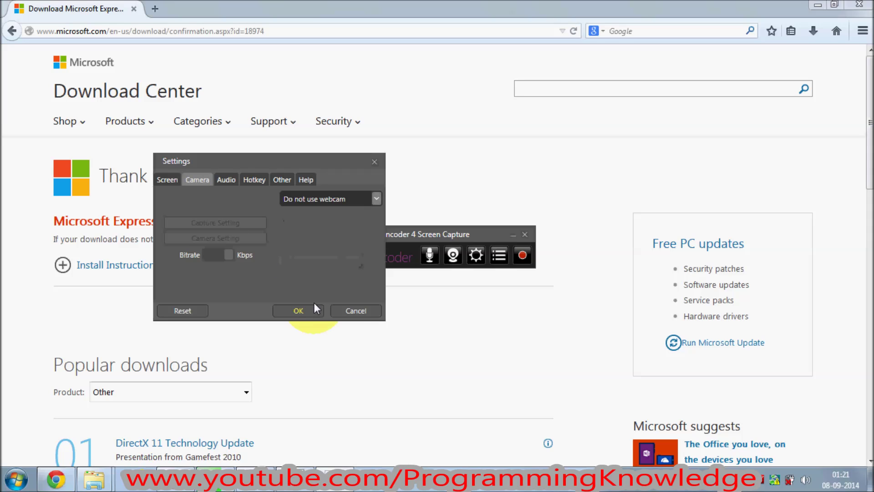
click(299, 311)
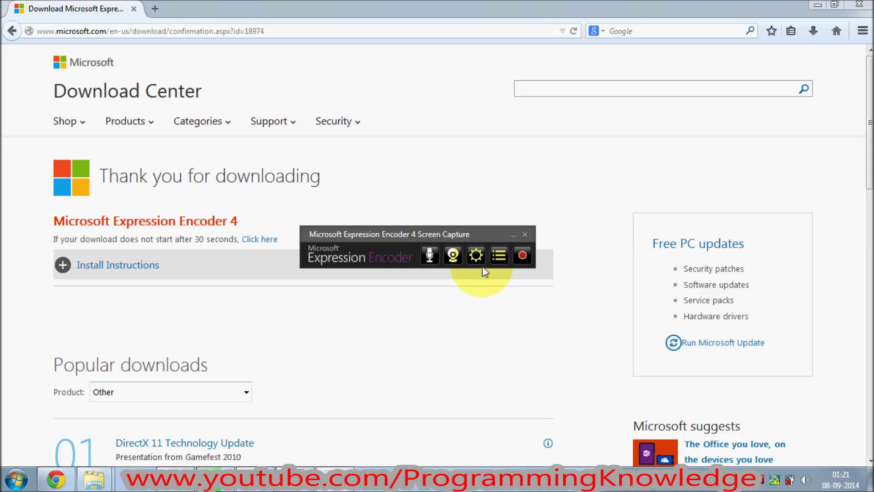
click(523, 256)
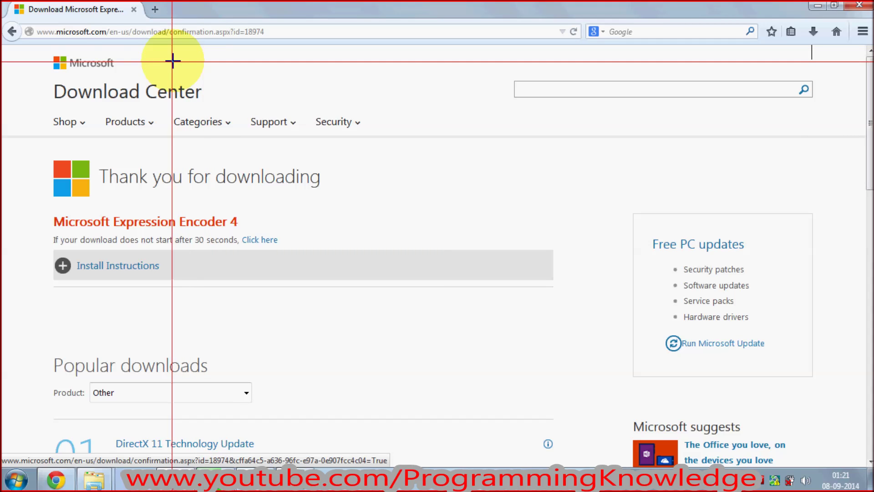
Record a roughly 22-second capture of a marked region of the download page, then stop it
drag(175, 60, 590, 362)
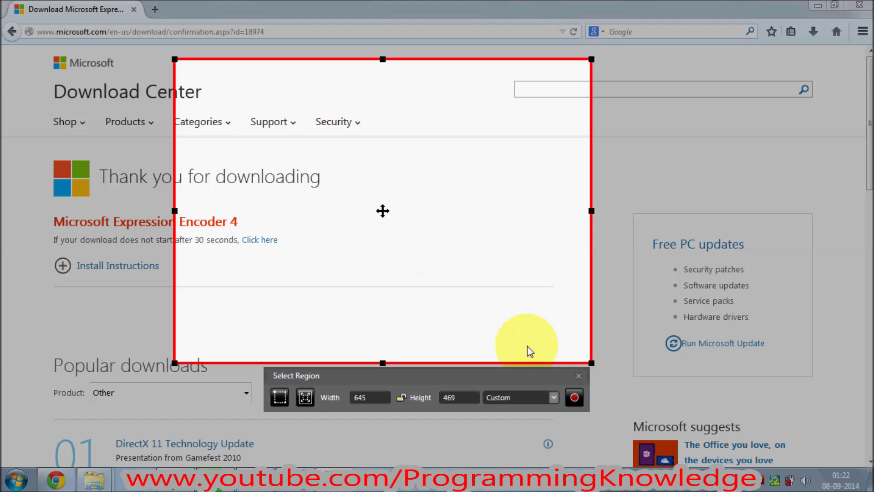
click(575, 397)
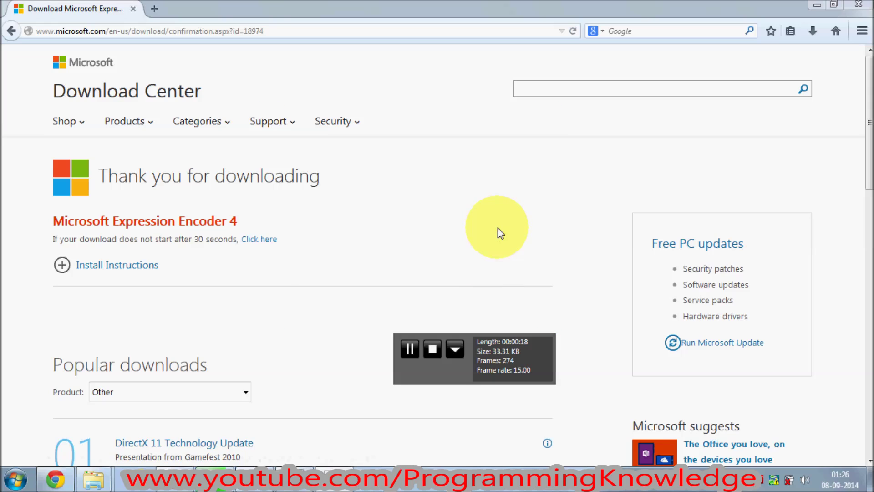
click(433, 349)
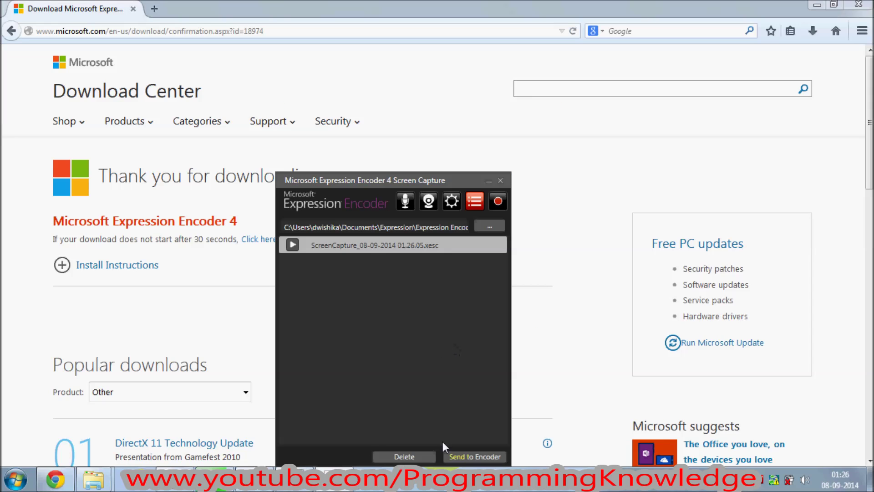
Send ScreenCapture_08-09-2014 01.26.05.xesc from the captures list to the Expression Encoder 4 timeline
drag(406, 181, 395, 121)
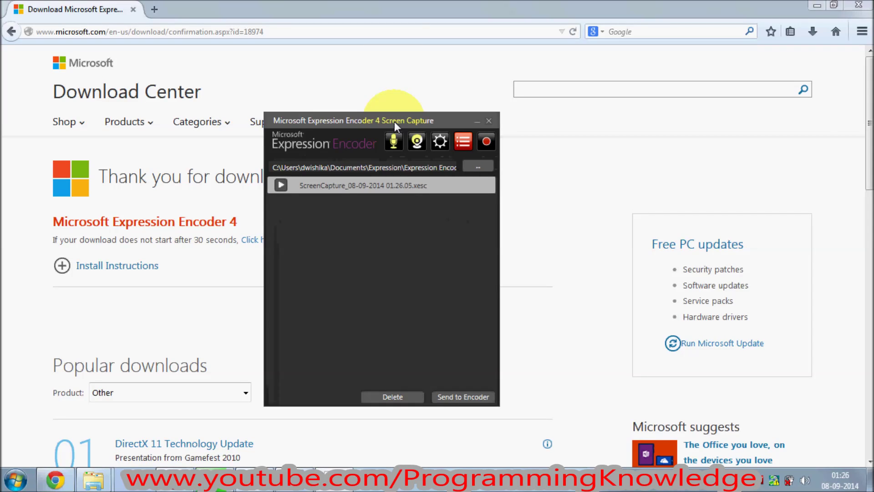
click(449, 397)
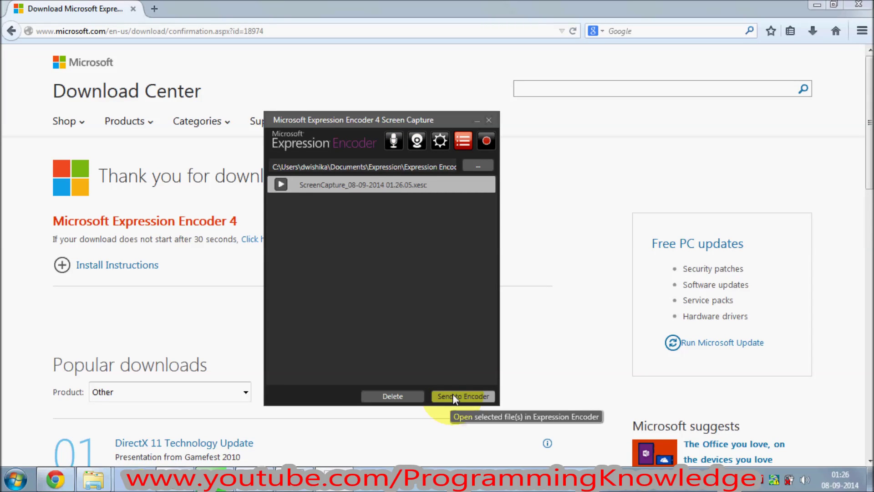
click(371, 186)
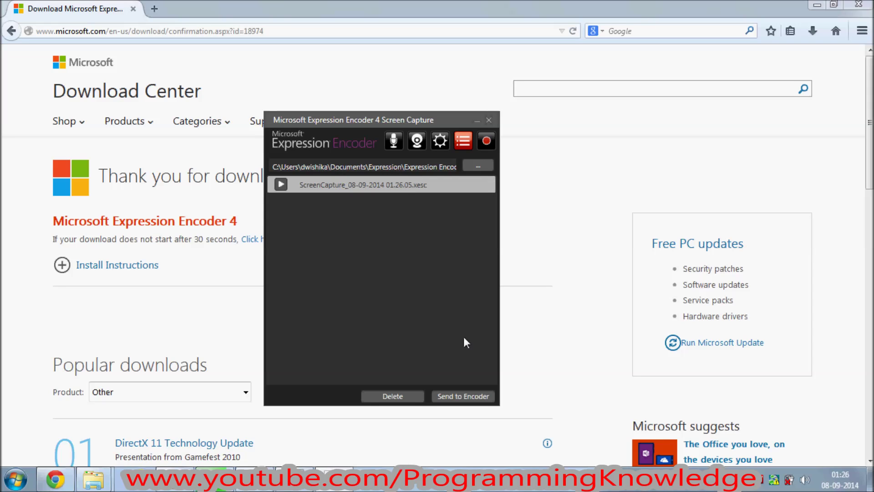
click(452, 395)
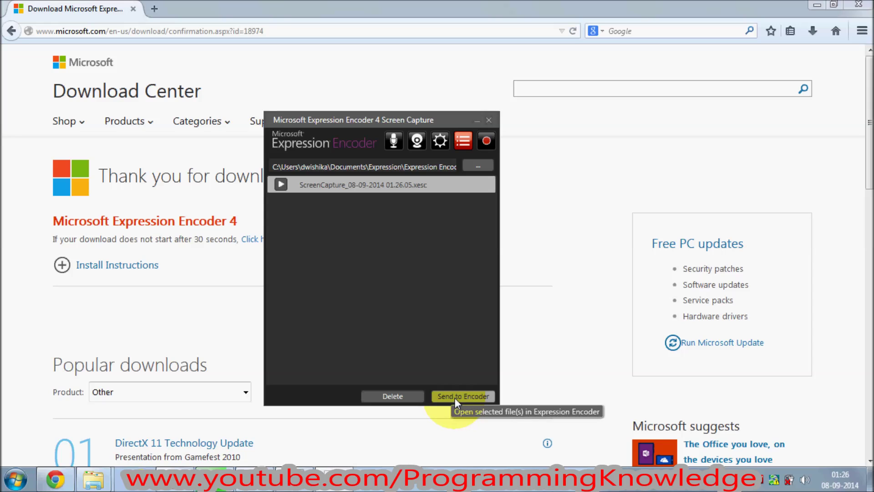
click(454, 395)
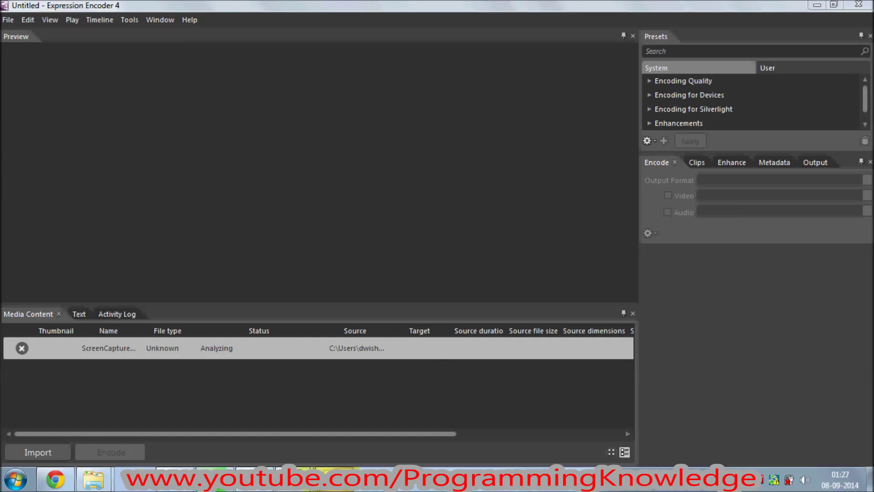
mouse_move(302, 478)
click(360, 428)
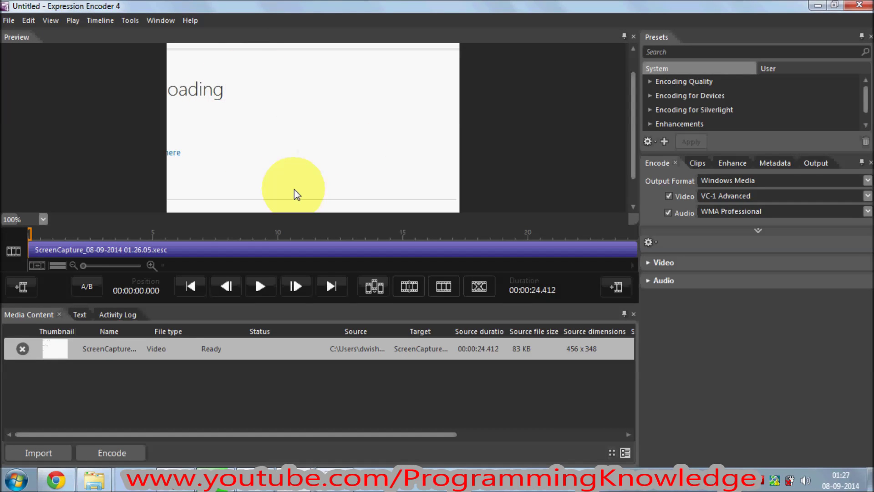
Encode the 24-second screen capture clip
click(111, 453)
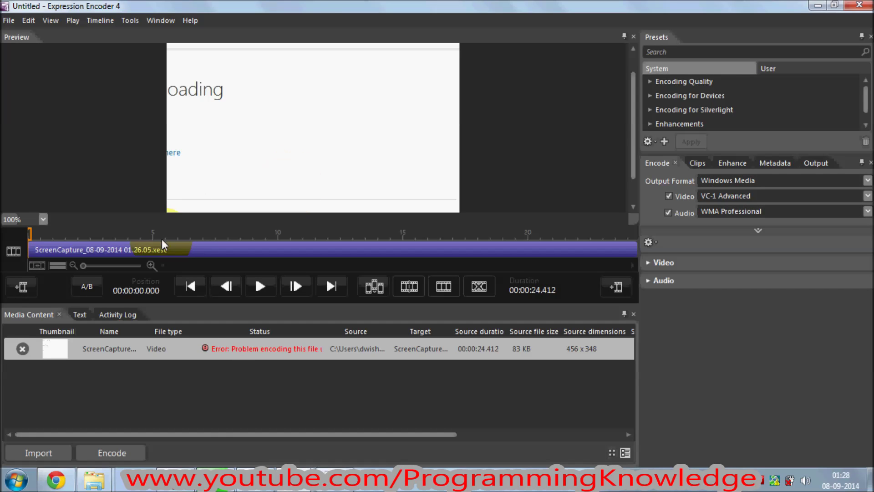
Play back the captured video on the timeline
click(257, 290)
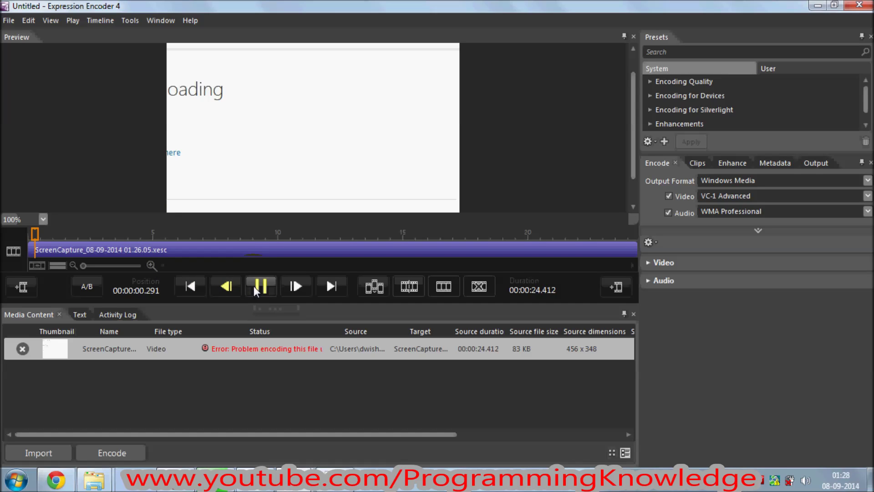